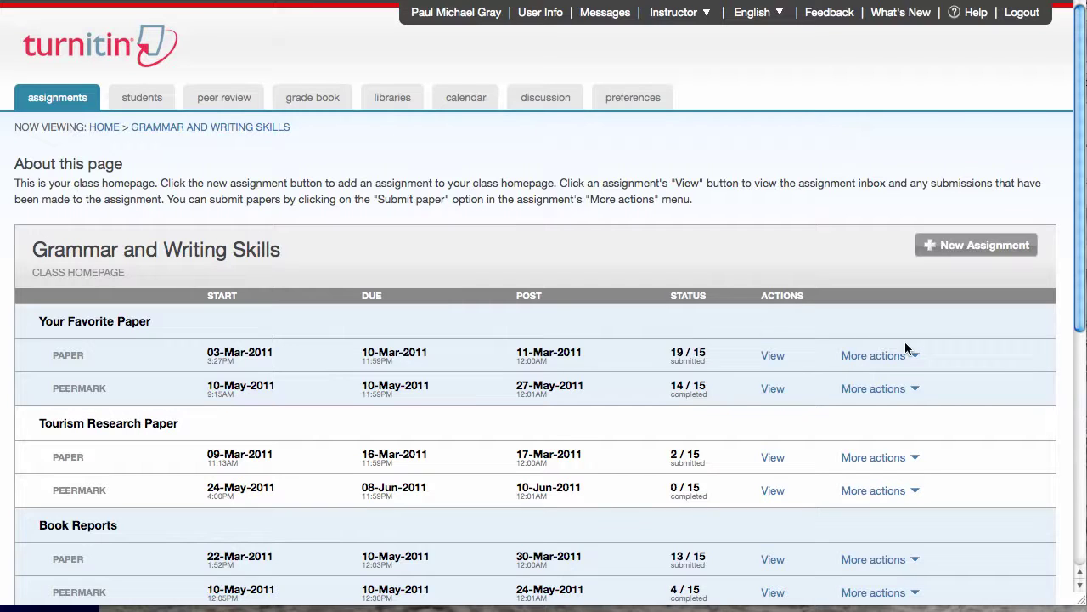
Create a new assignment in the Grammar and Writing Skills class using the PeerMark Assignment type.
{"action": "left_click", "coordinate": [993, 252]}
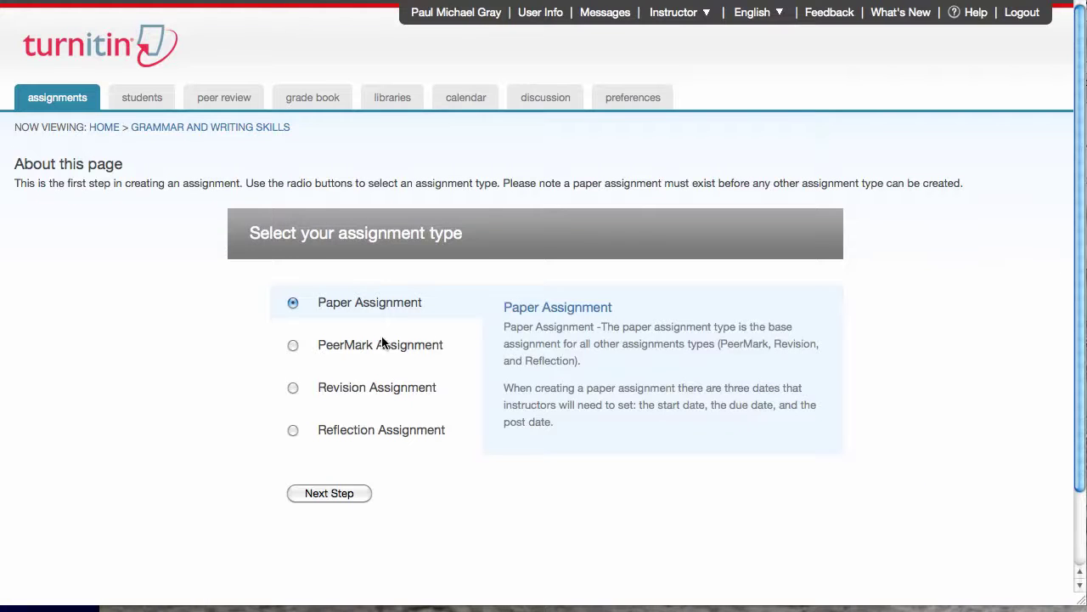
{"action": "left_click", "coordinate": [293, 346]}
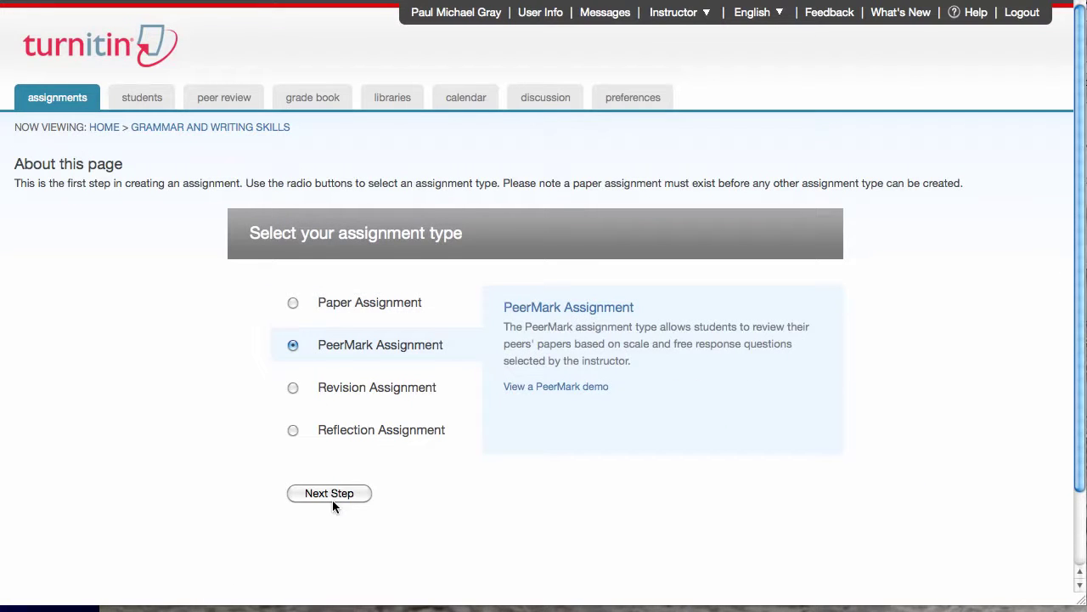
{"action": "left_click", "coordinate": [336, 500]}
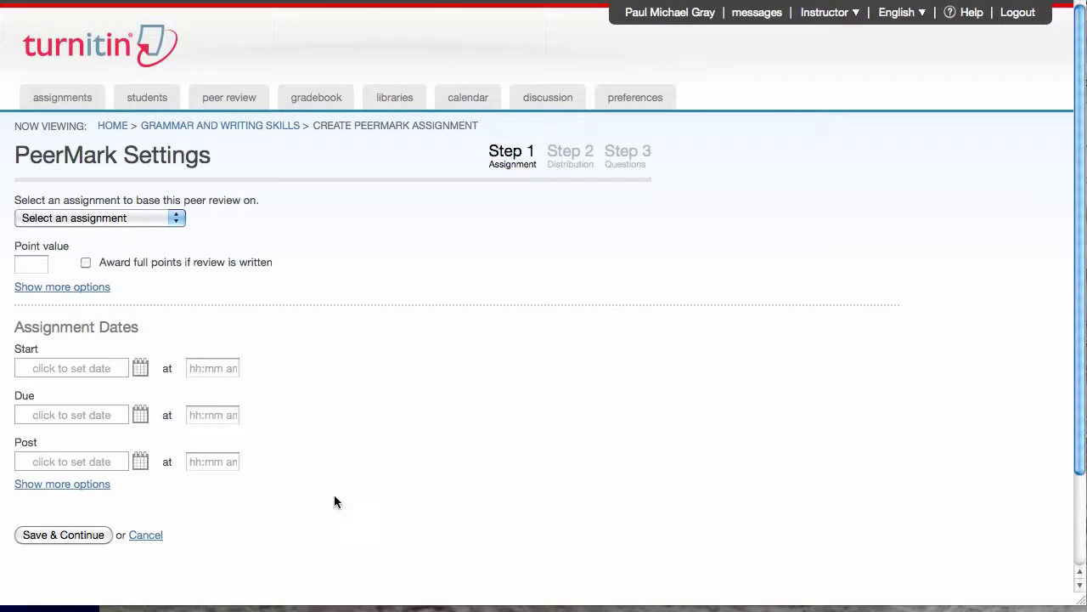
Base the peer review on the Your Favorite Paper assignment and set its point value to 10.
{"action": "left_click", "coordinate": [167, 219]}
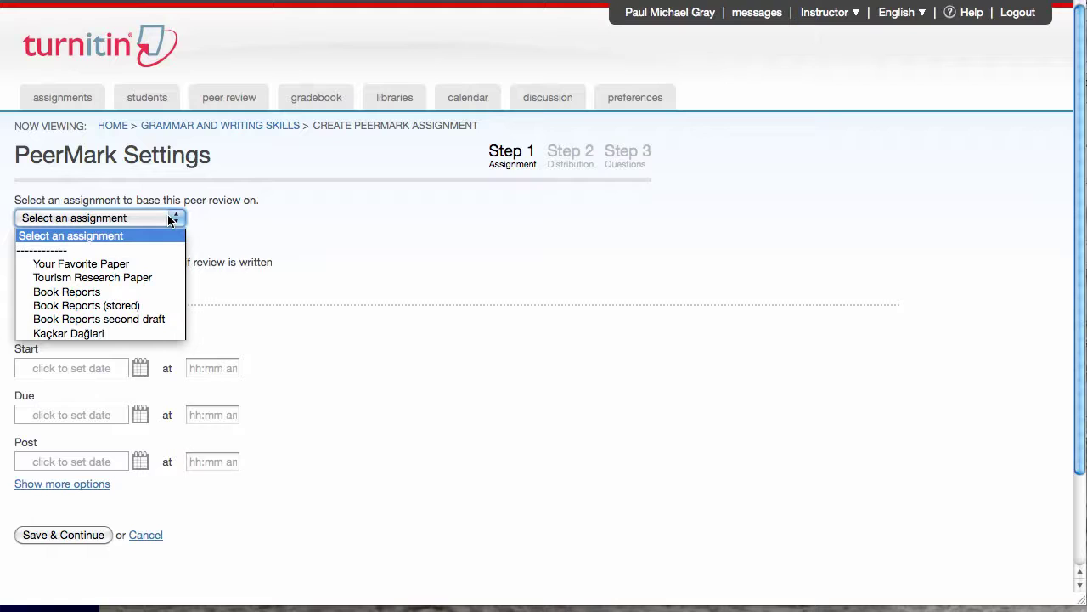
{"action": "left_click", "coordinate": [121, 270]}
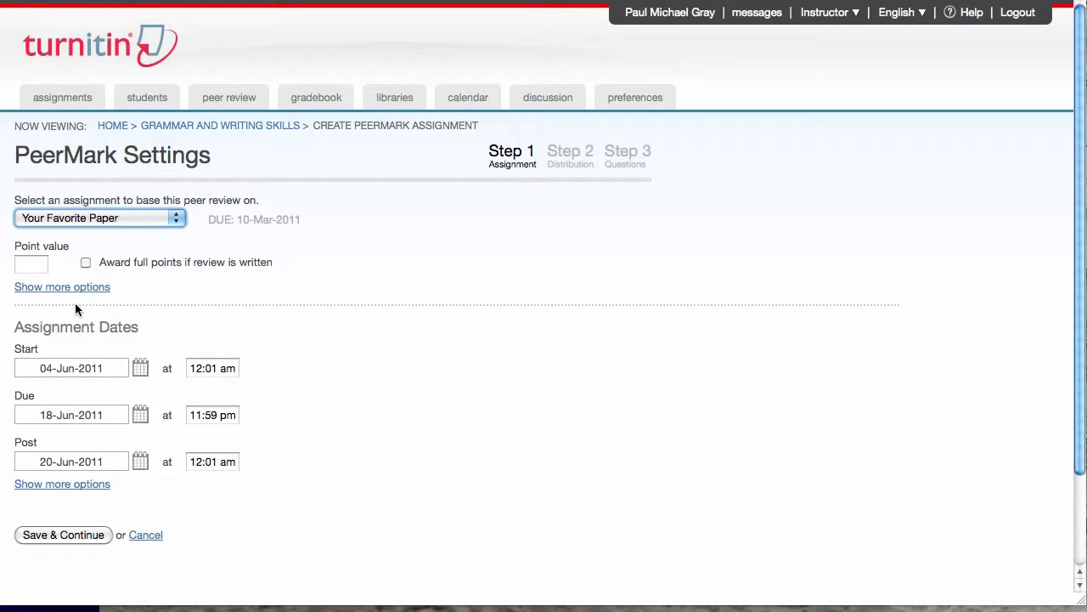
{"action": "left_click", "coordinate": [37, 263]}
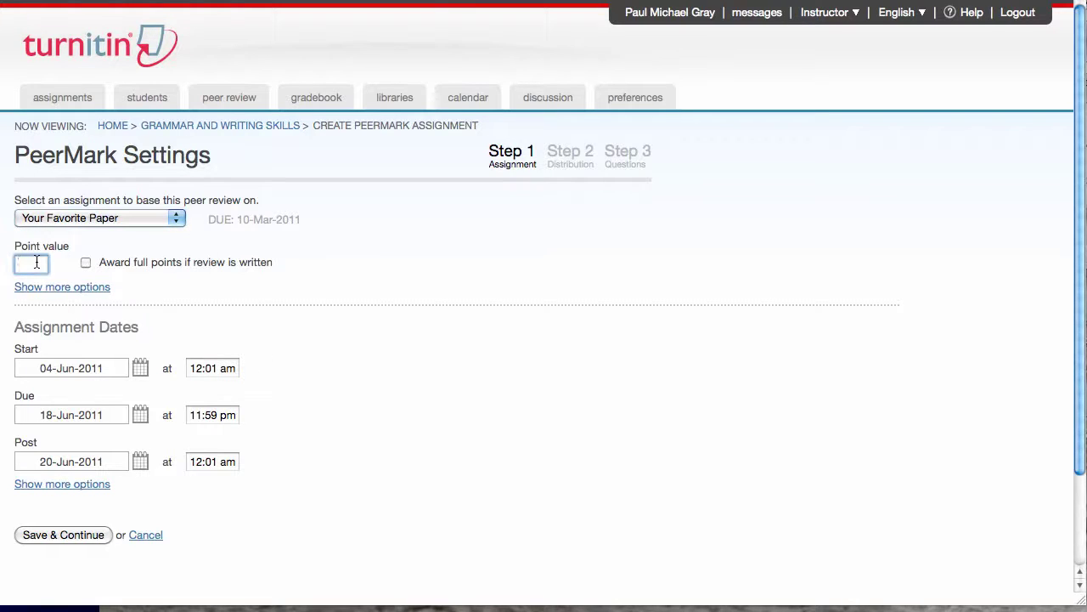
{"action": "type", "text": "10"}
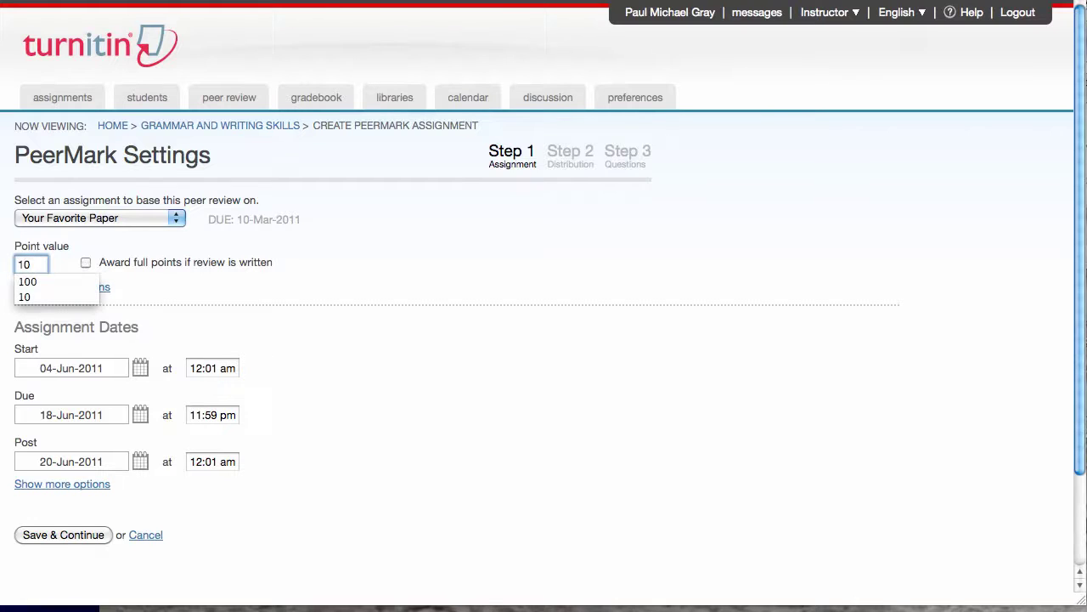
{"action": "left_click", "coordinate": [426, 265]}
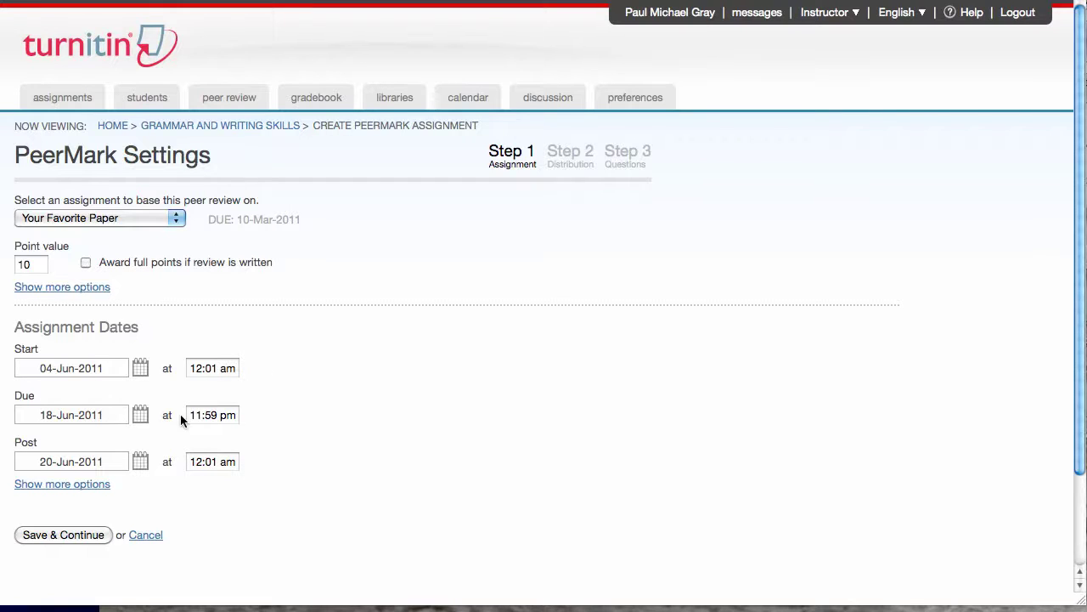
Set the due time to 8:00 pm and save the assignment settings to continue to distribution.
{"action": "left_click", "coordinate": [209, 416]}
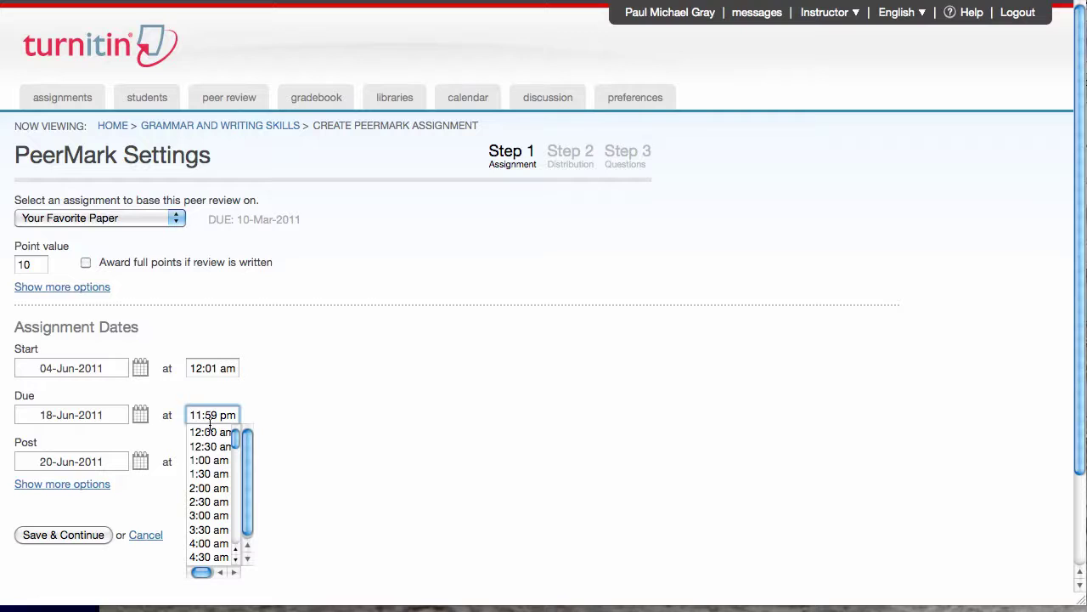
{"action": "left_click_drag", "start_coordinate": [235, 440], "coordinate": [236, 482]}
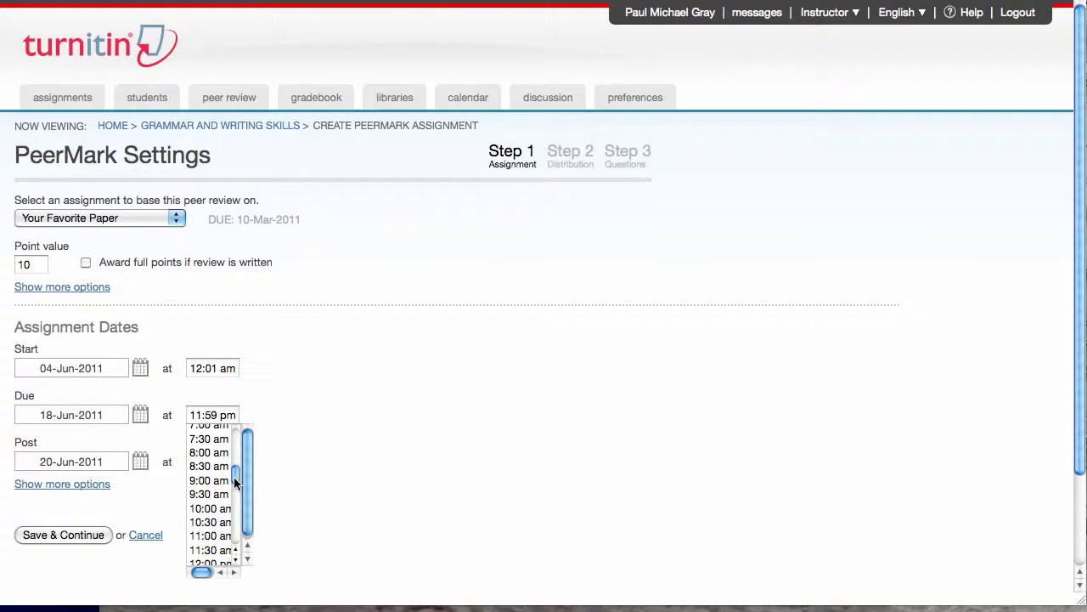
{"action": "left_click_drag", "start_coordinate": [236, 483], "coordinate": [235, 527]}
{"action": "left_click", "coordinate": [220, 520]}
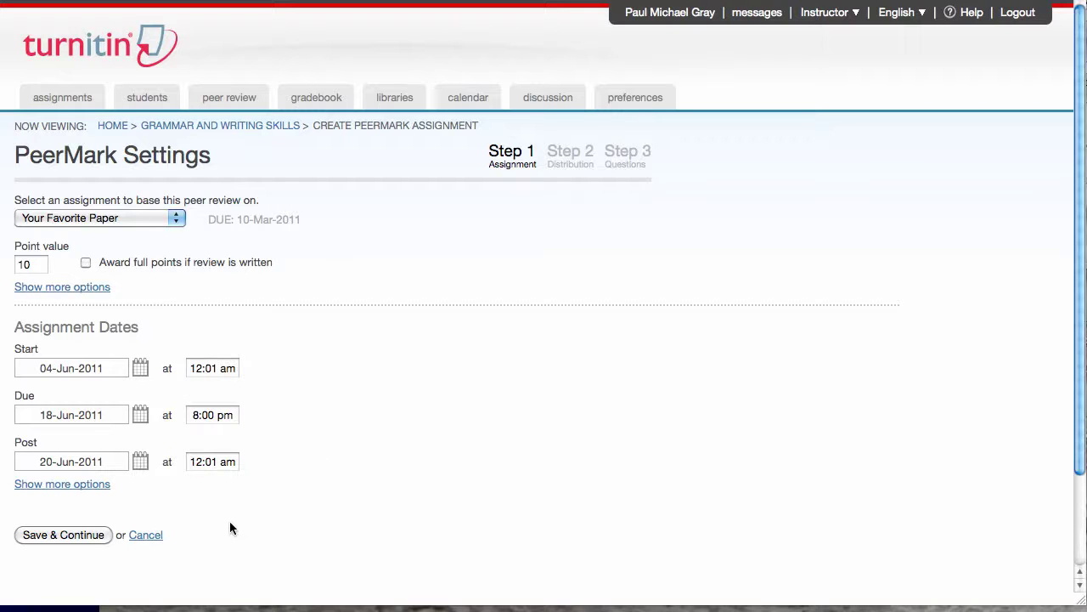
{"action": "left_click", "coordinate": [73, 533]}
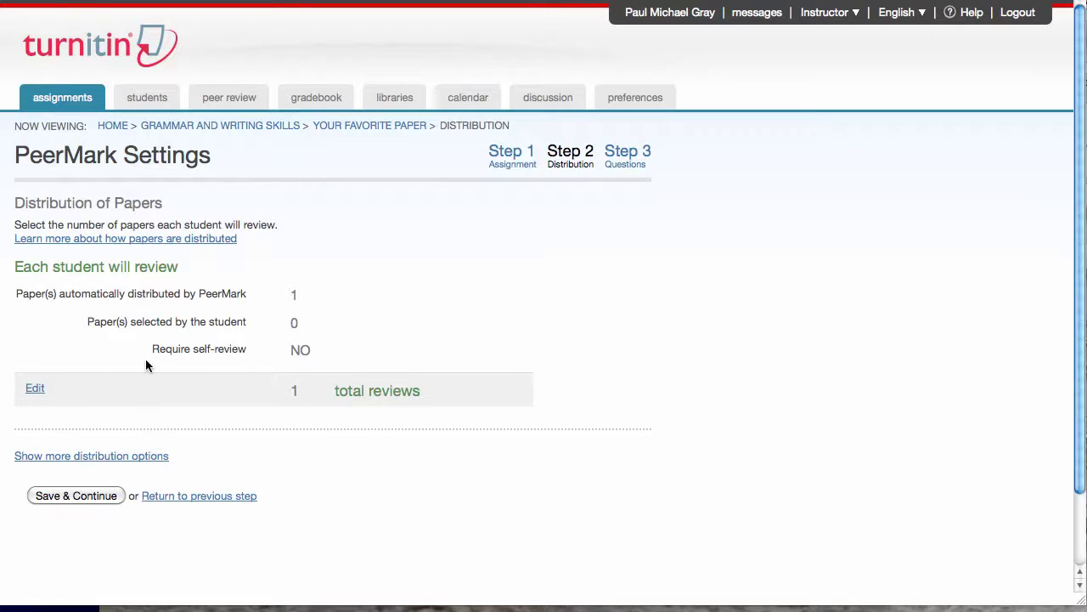
Set each student's reviews to 2 automatically distributed papers and 1 student-selected paper, and save the distribution to continue to the questions.
{"action": "left_click", "coordinate": [35, 388]}
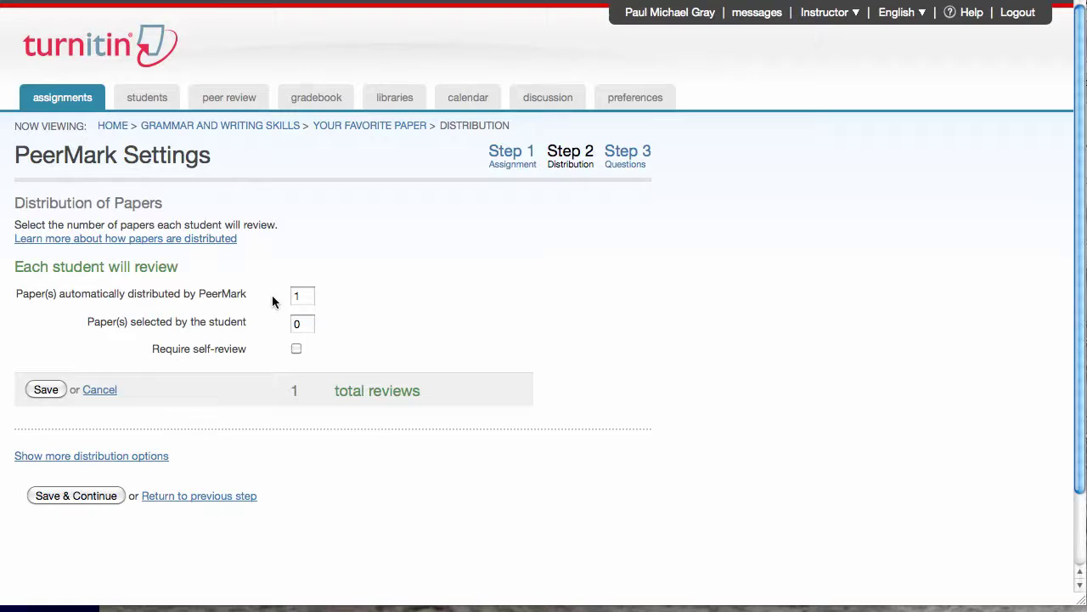
{"action": "left_click", "coordinate": [298, 295]}
{"action": "type", "text": "2"}
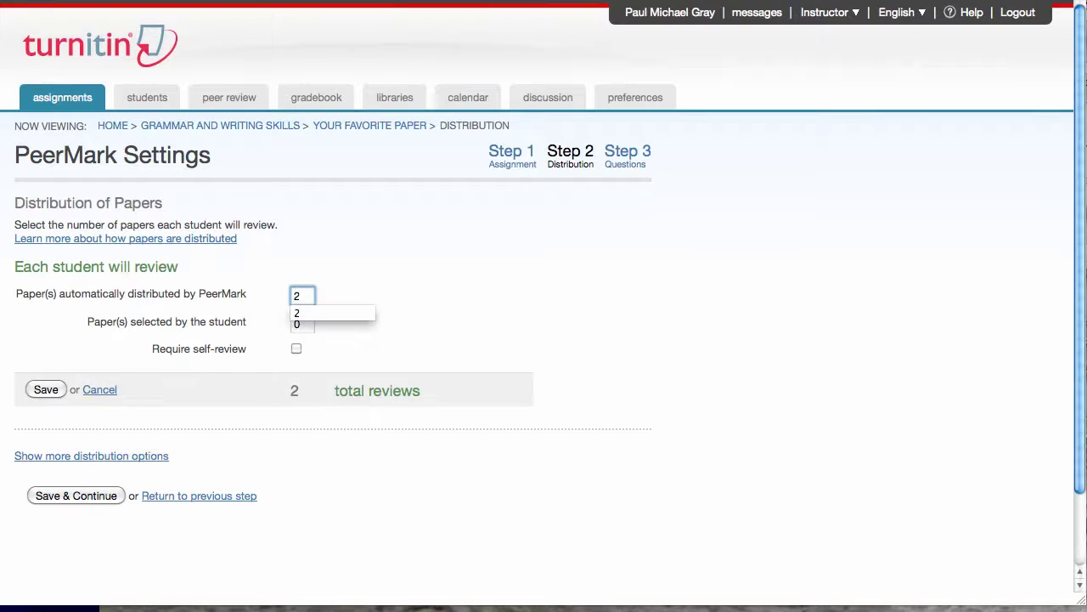
{"action": "left_click", "coordinate": [418, 287]}
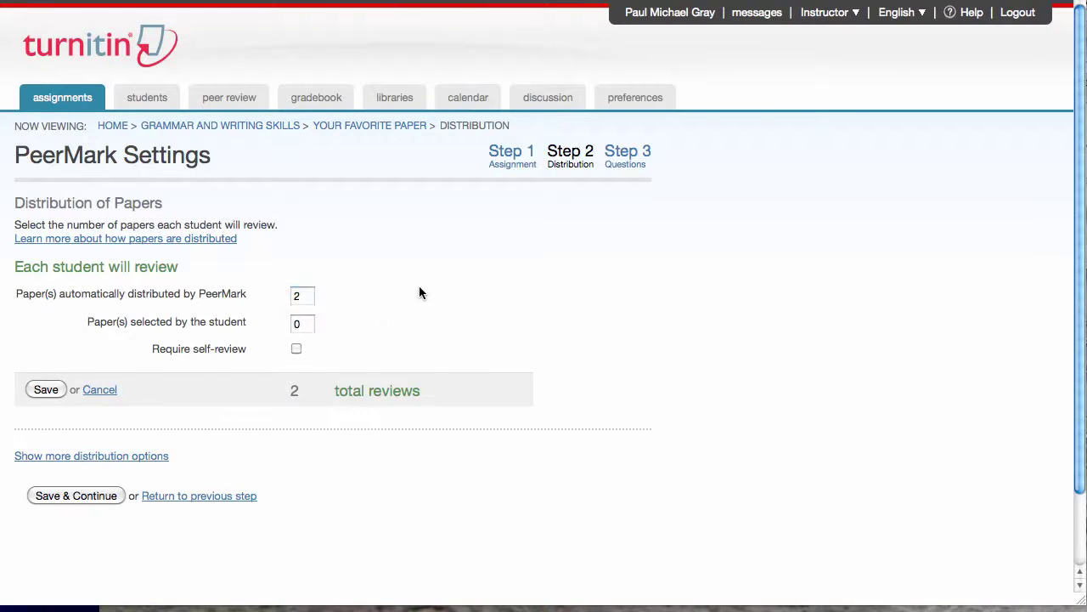
{"action": "left_click", "coordinate": [308, 323]}
{"action": "type", "text": "1"}
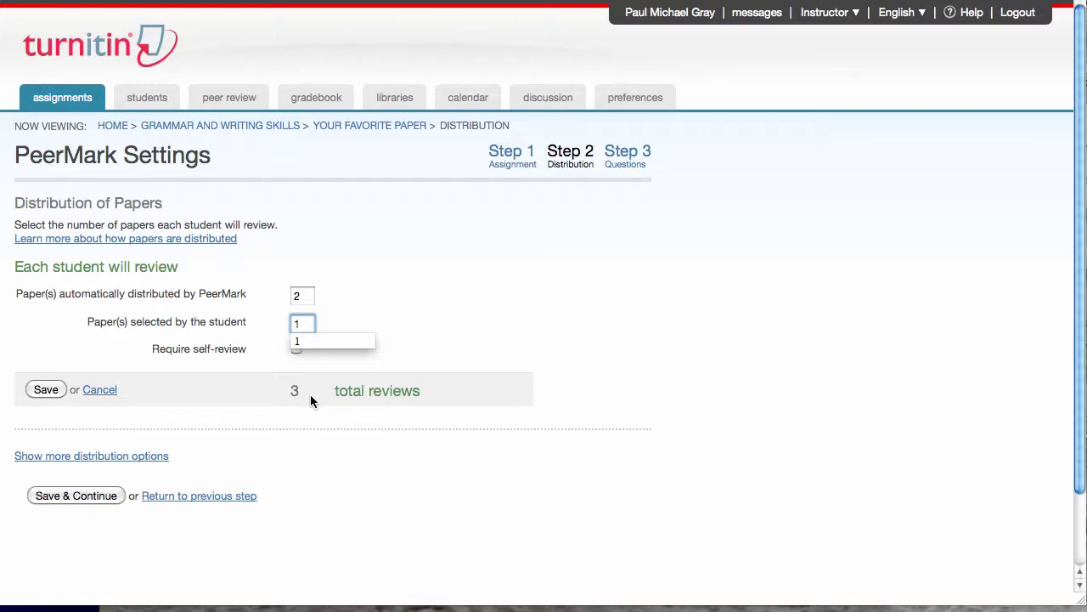
{"action": "left_click", "coordinate": [48, 389]}
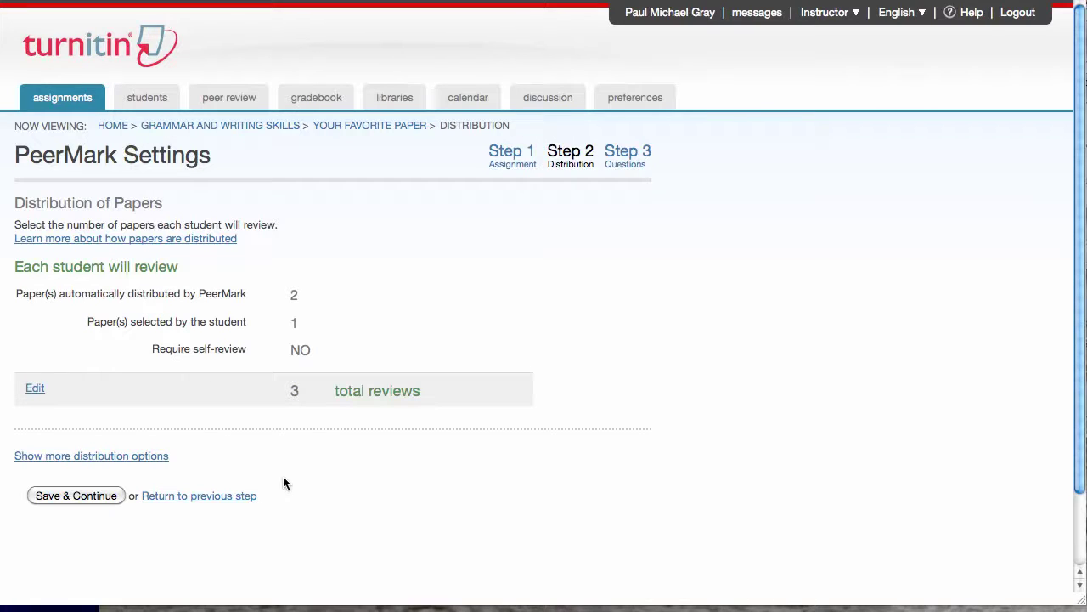
{"action": "left_click", "coordinate": [75, 496]}
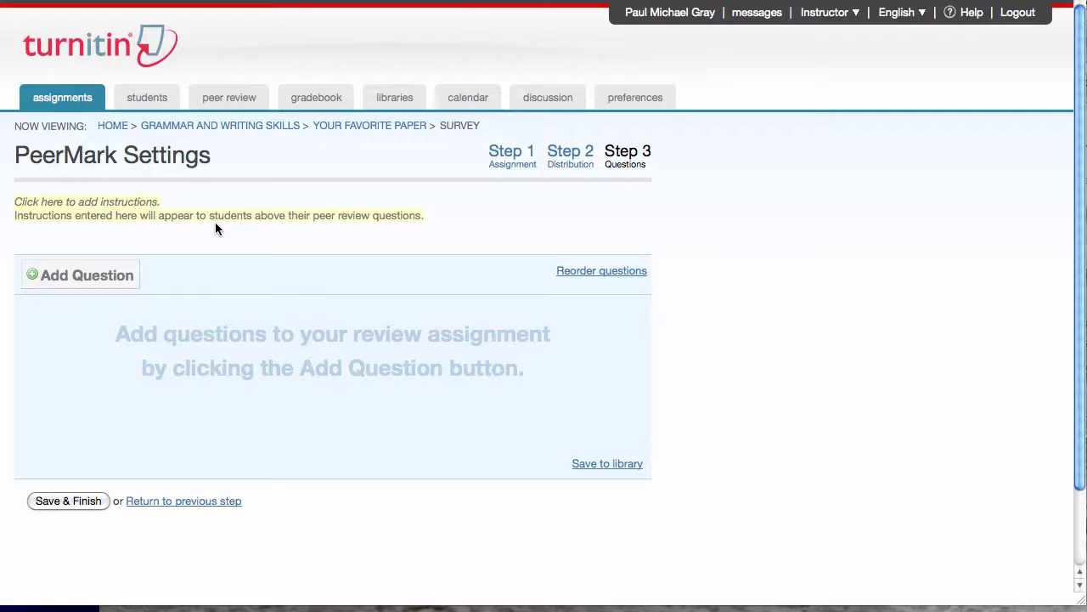
Add the Sample Library questions on overall readability, coherent point of view, and reliance on evidence or opinion to the peer review.
{"action": "left_click", "coordinate": [107, 280]}
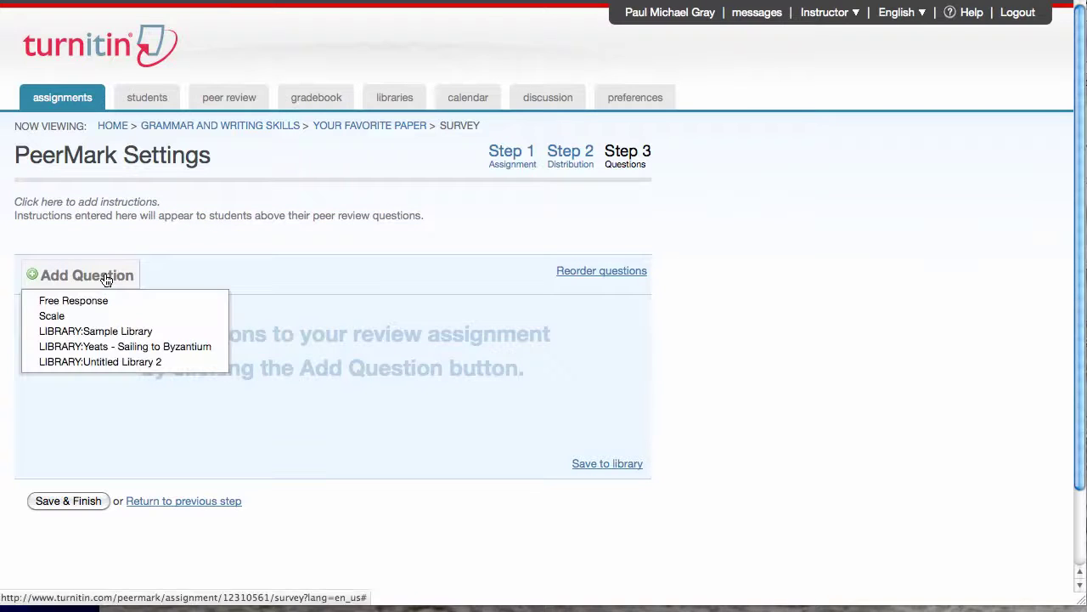
{"action": "left_click", "coordinate": [136, 331]}
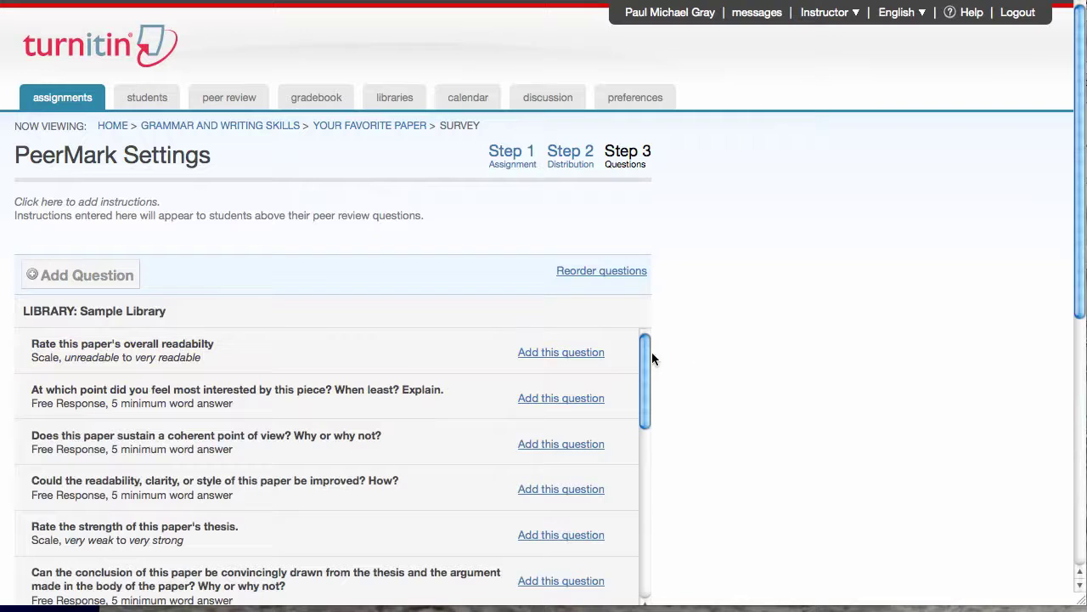
{"action": "scroll", "coordinate": [645, 361], "scroll_direction": "down", "scroll_amount": 1}
{"action": "scroll", "coordinate": [645, 361], "scroll_direction": "up", "scroll_amount": 1}
{"action": "left_click", "coordinate": [576, 355]}
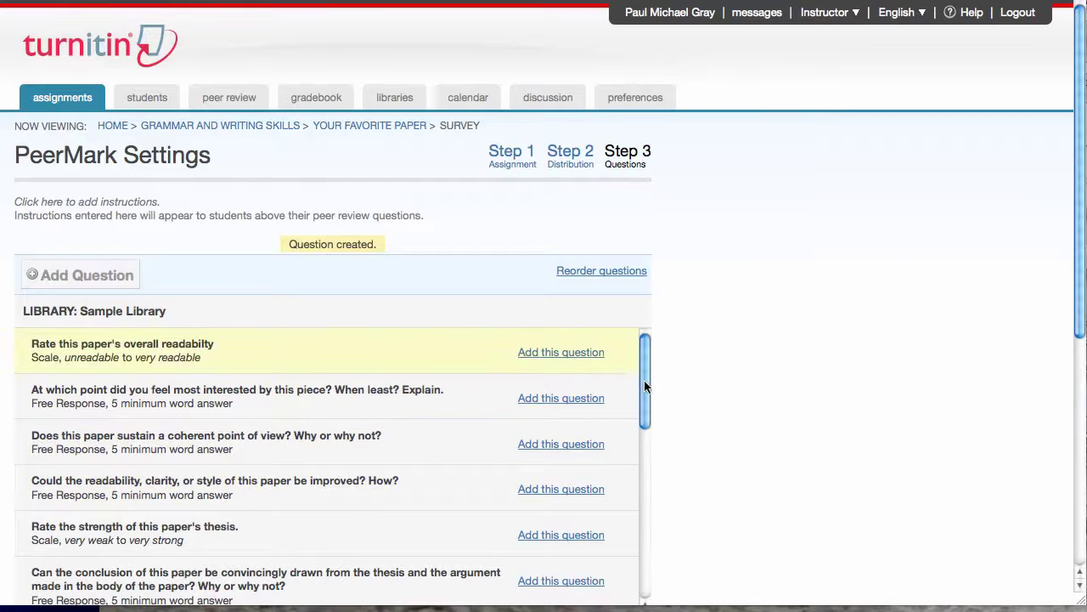
{"action": "left_click_drag", "start_coordinate": [645, 380], "coordinate": [648, 501]}
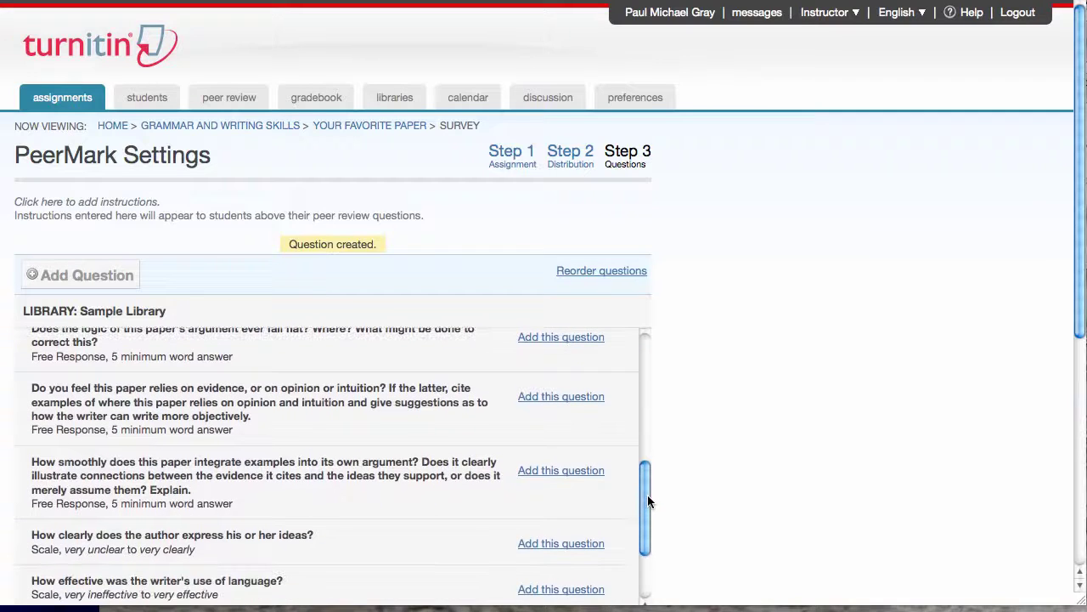
{"action": "left_click", "coordinate": [569, 396]}
{"action": "left_click_drag", "start_coordinate": [1084, 210], "coordinate": [1076, 396]}
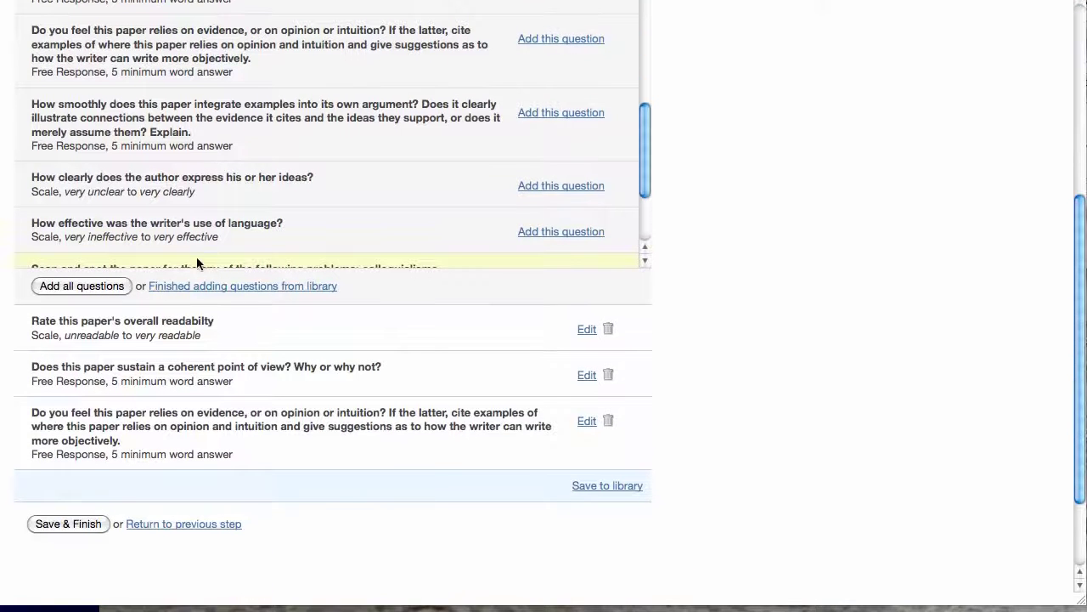
{"action": "left_click", "coordinate": [211, 289]}
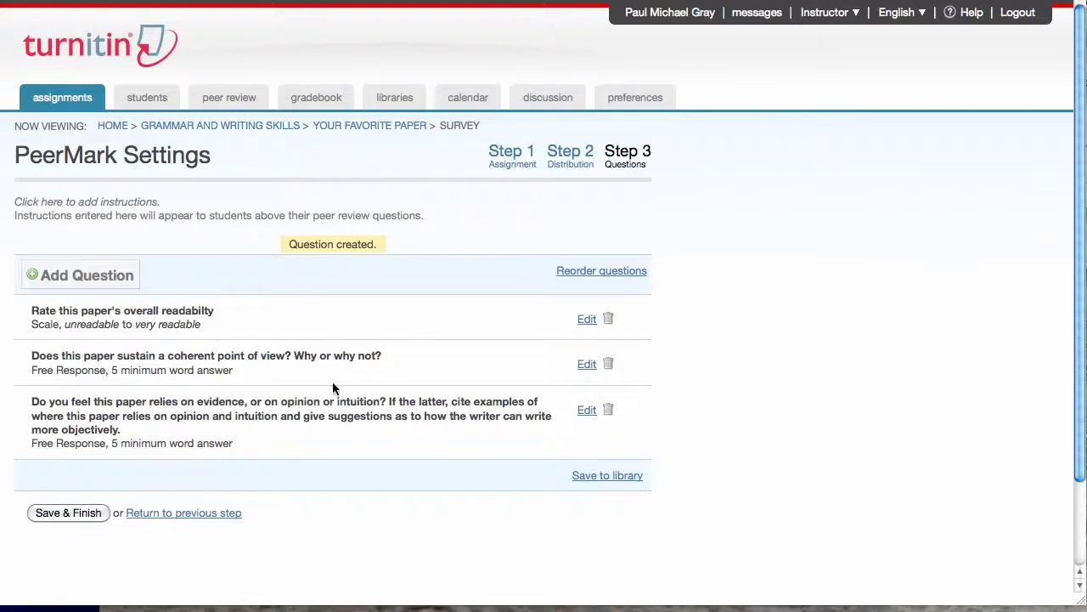
Move the question about evidence or opinion above the coherent point of view question and save the order.
{"action": "left_click", "coordinate": [603, 272]}
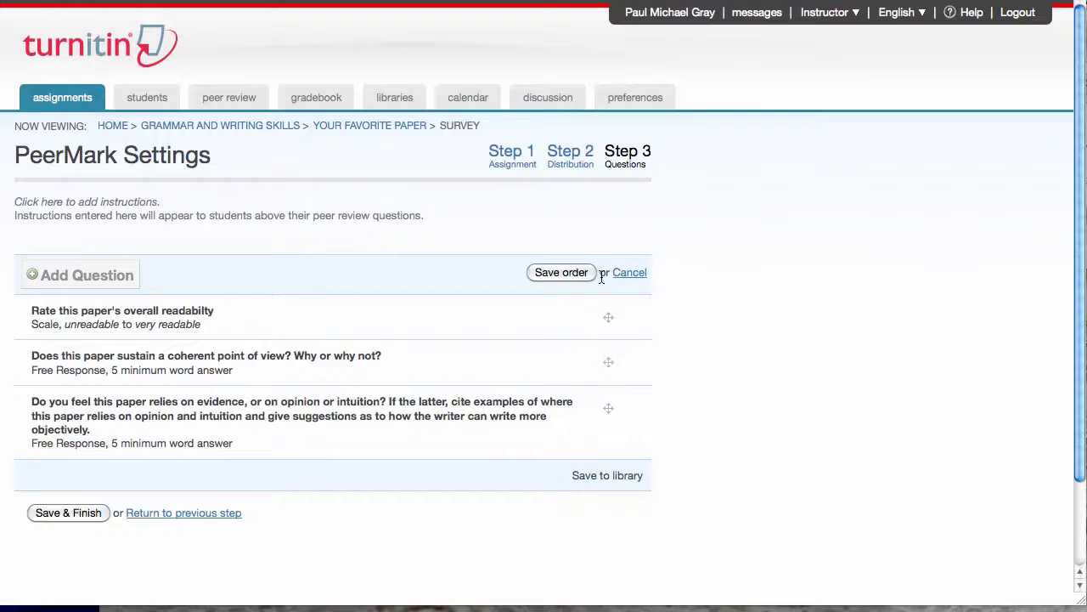
{"action": "left_click_drag", "start_coordinate": [217, 428], "coordinate": [267, 366]}
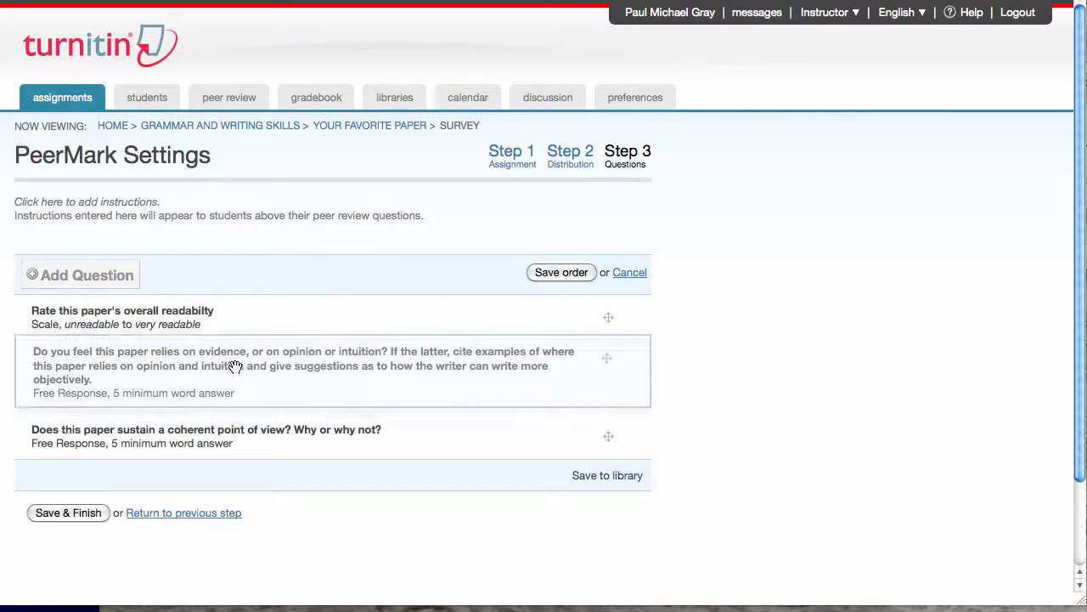
{"action": "left_click", "coordinate": [545, 277]}
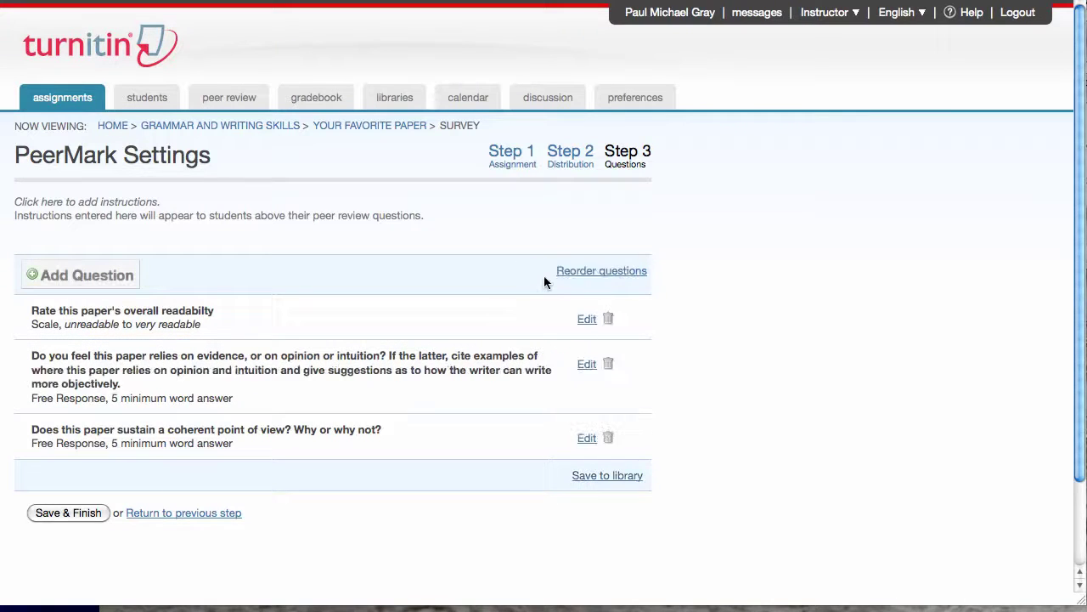
Add a free response question "What did you like most about the paper" with a minimum answer length of 5 words.
{"action": "left_click", "coordinate": [74, 277]}
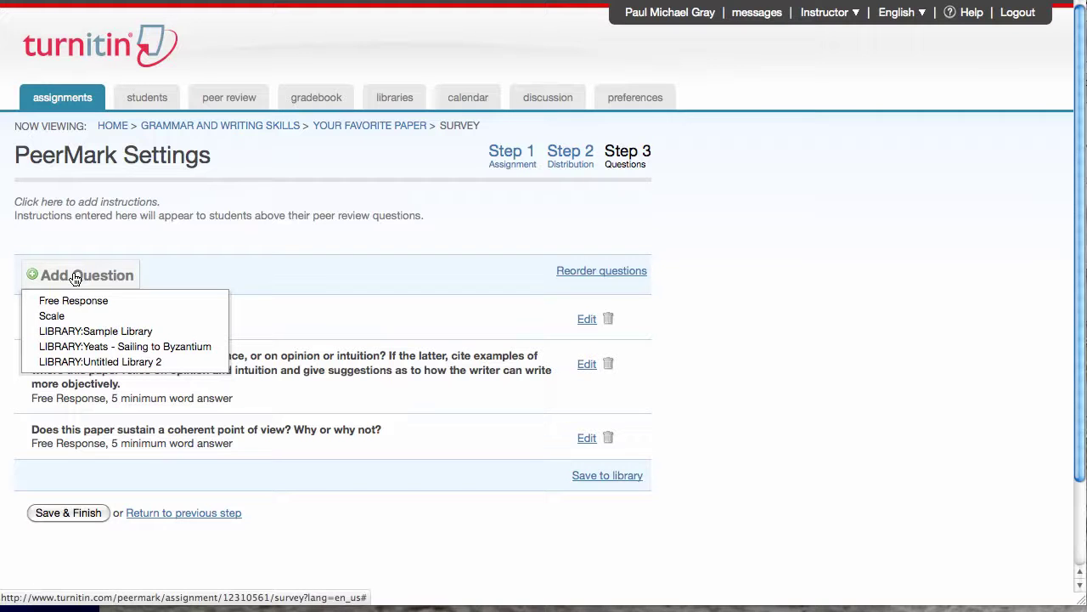
{"action": "left_click", "coordinate": [85, 299]}
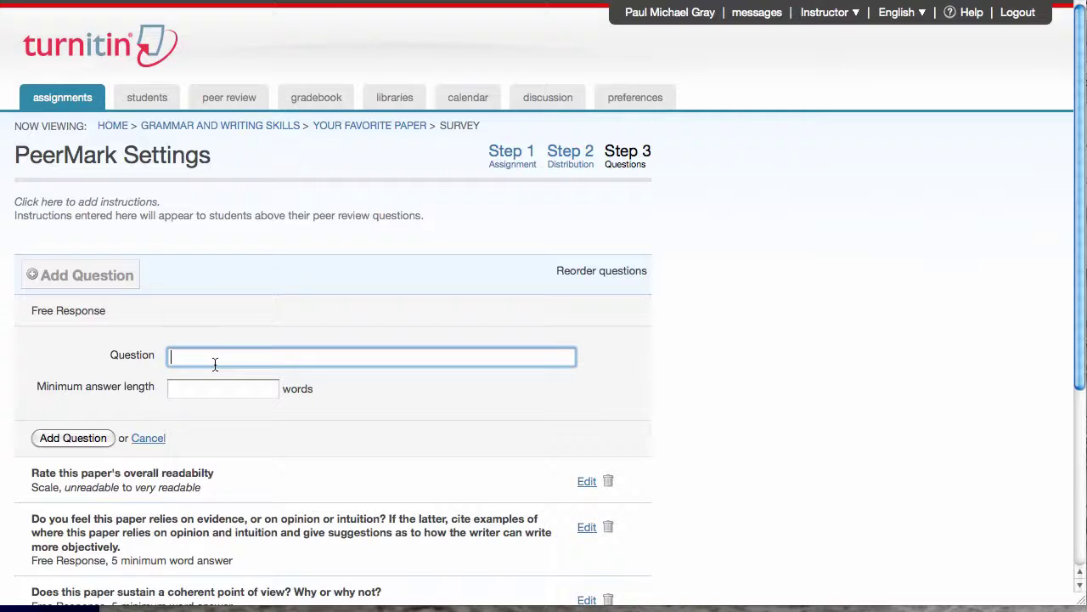
{"action": "type", "text": "What did you like most about the p"}
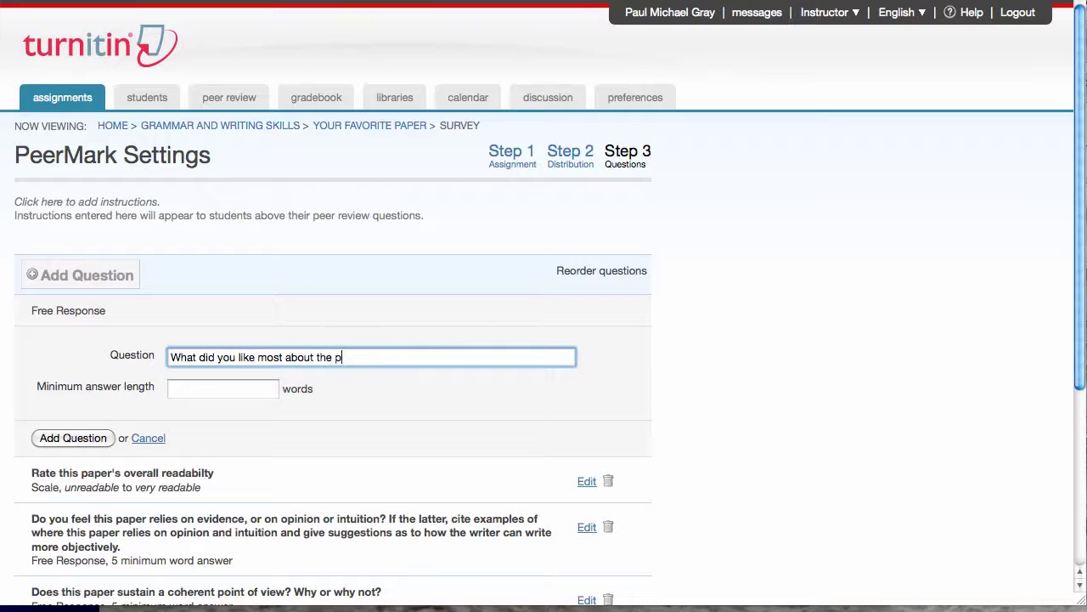
{"action": "type", "text": "aper"}
{"action": "left_click", "coordinate": [212, 387]}
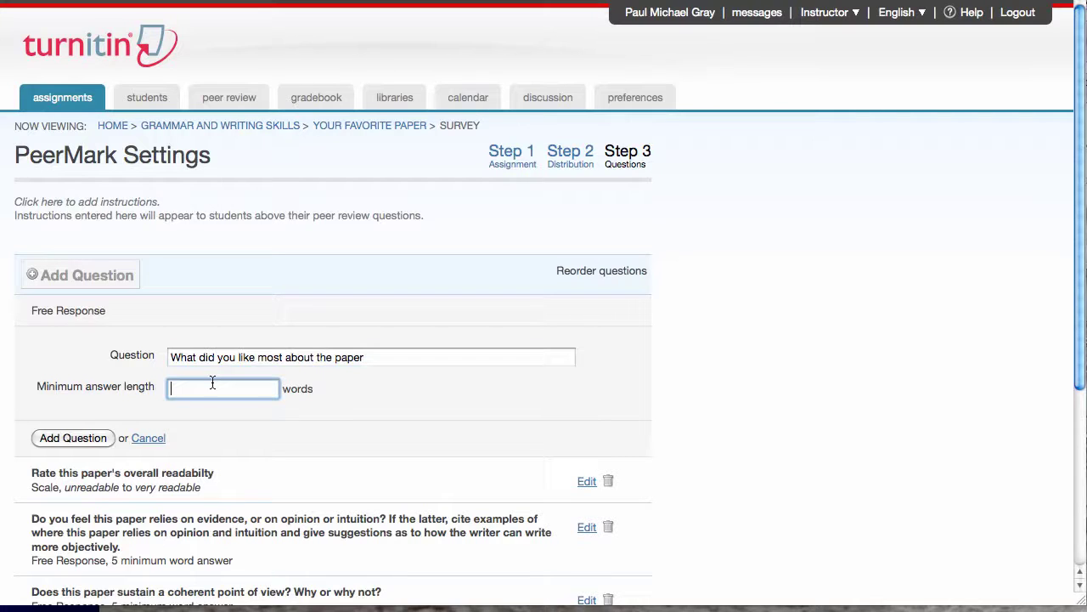
{"action": "type", "text": "5"}
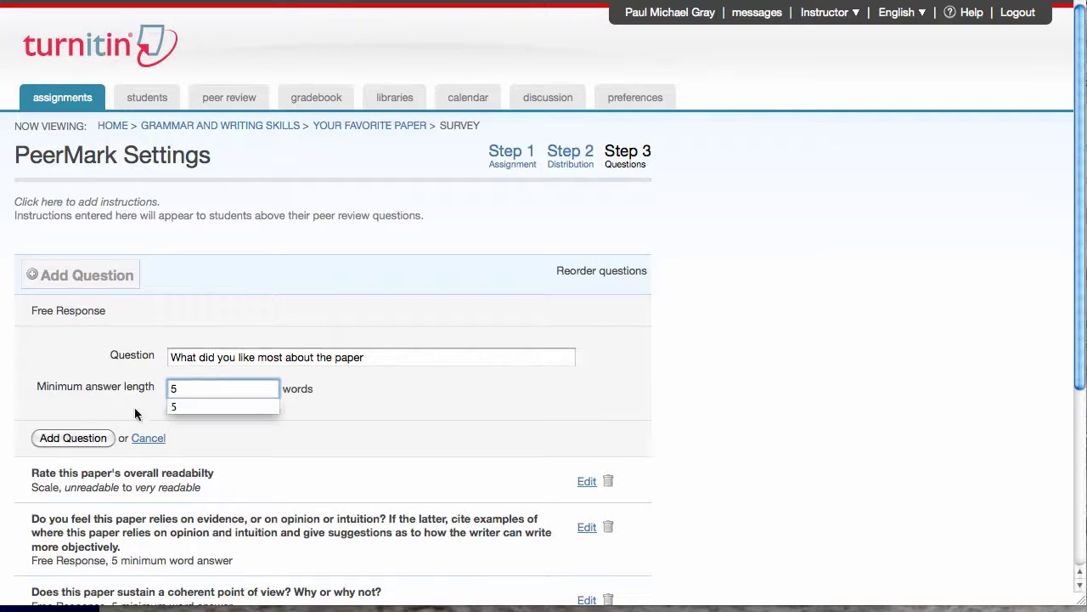
{"action": "left_click", "coordinate": [99, 436]}
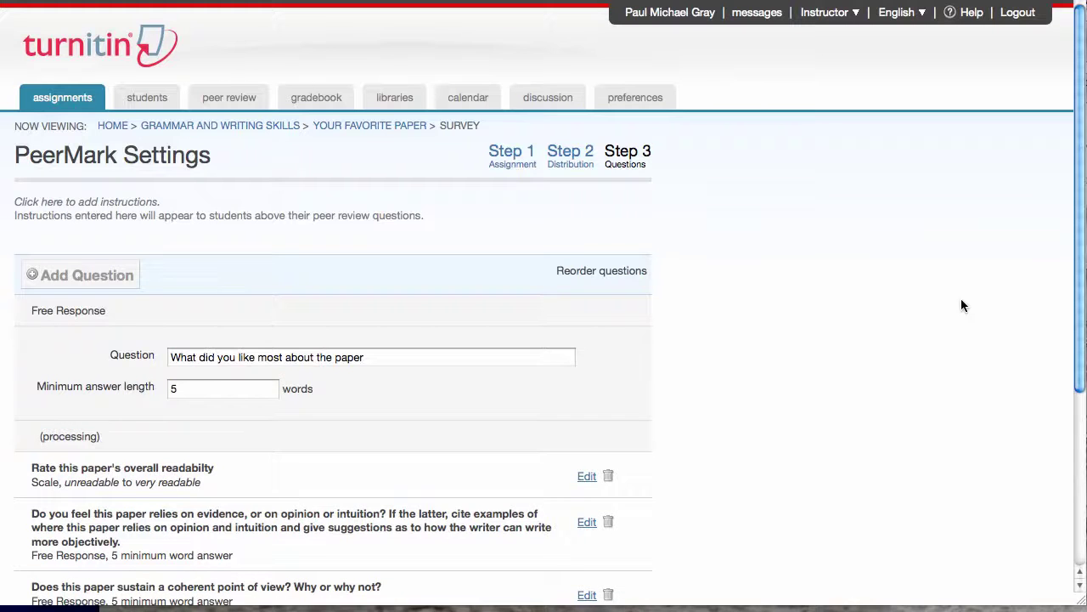
Add a question mark to the end of the new free response question, then save and finish the PeerMark assignment.
{"action": "left_click", "coordinate": [587, 483]}
{"action": "type", "text": "?"}
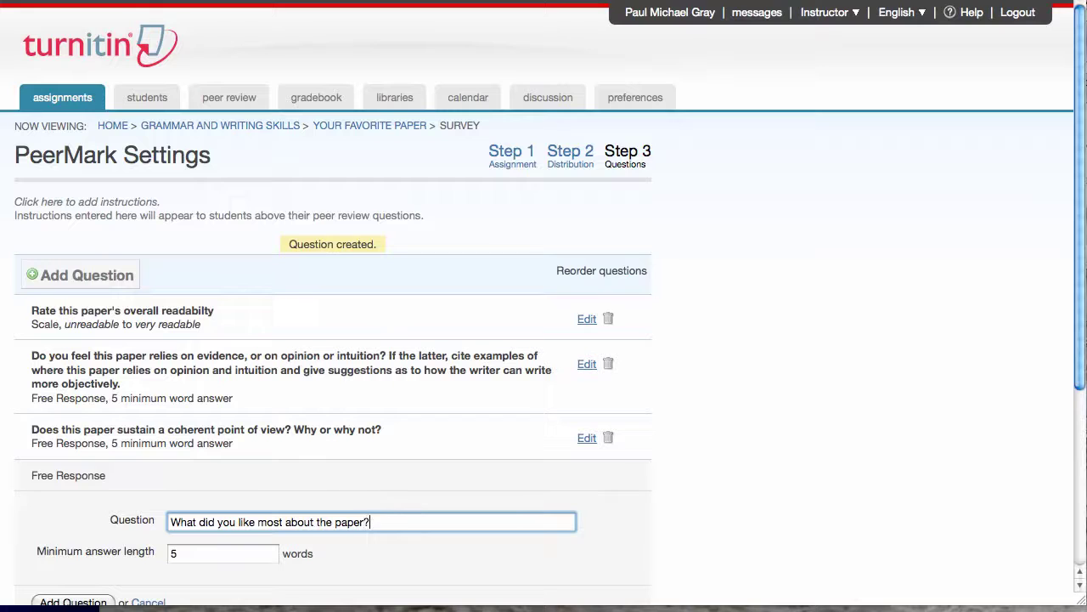
{"action": "left_click", "coordinate": [81, 601]}
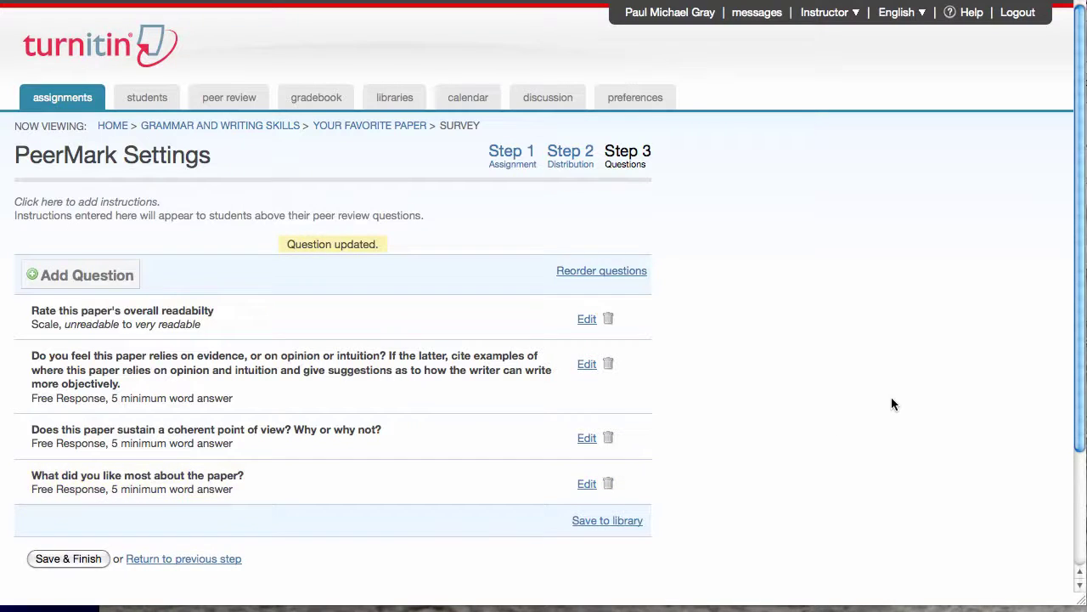
{"action": "left_click", "coordinate": [76, 560]}
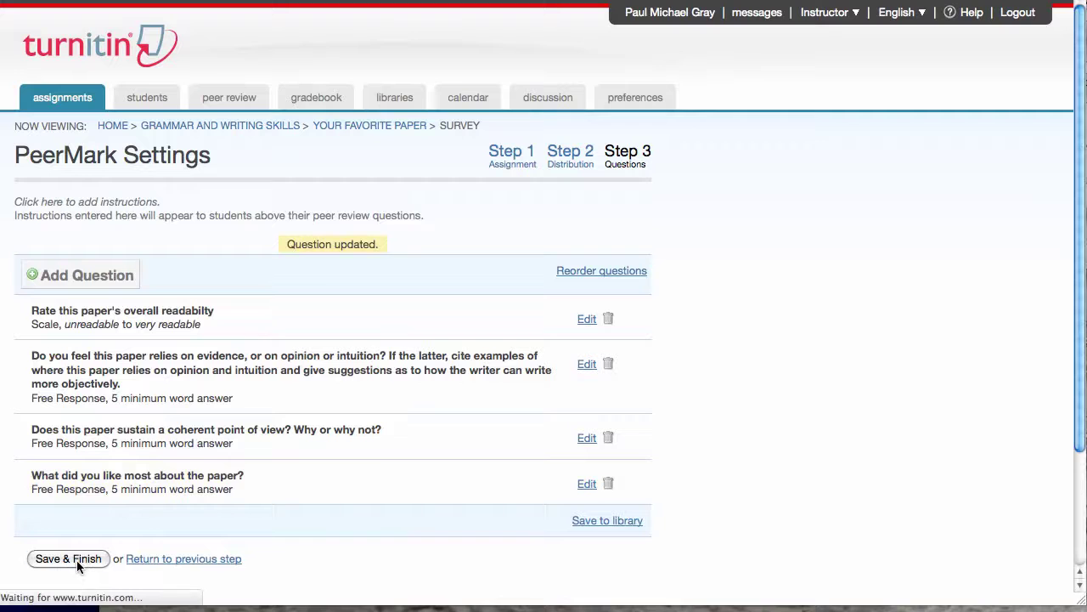